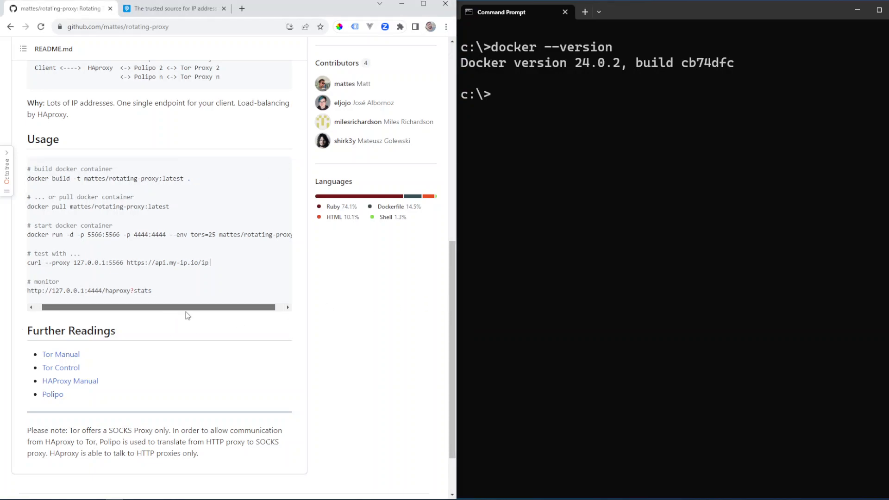
scroll(208, 313, right, 1)
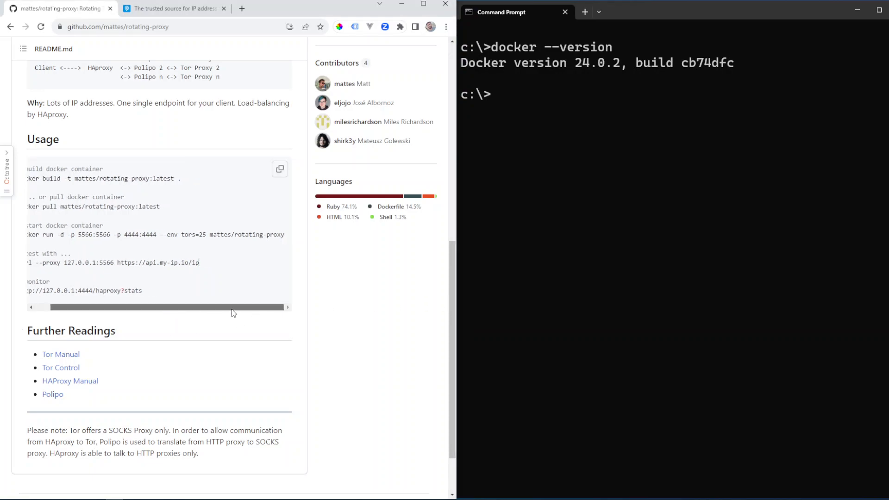
drag(231, 309, 171, 322)
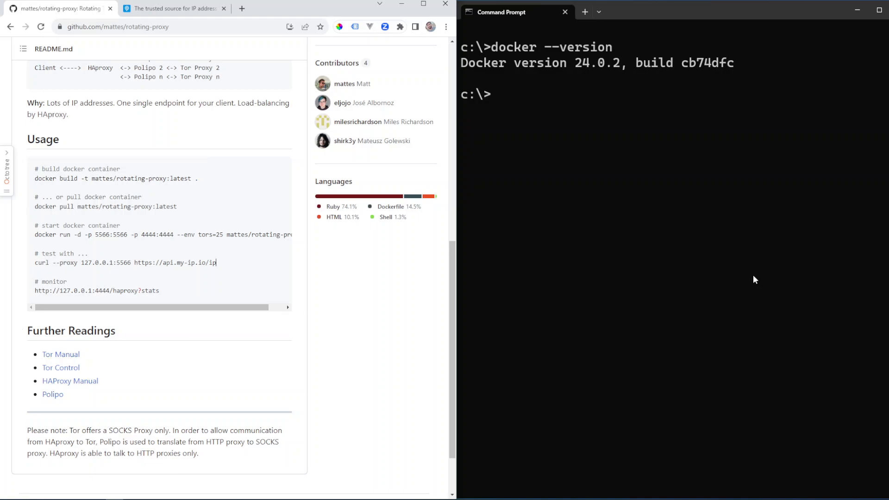
Copy the docker version line from the terminal and select the repository web address.
click(708, 236)
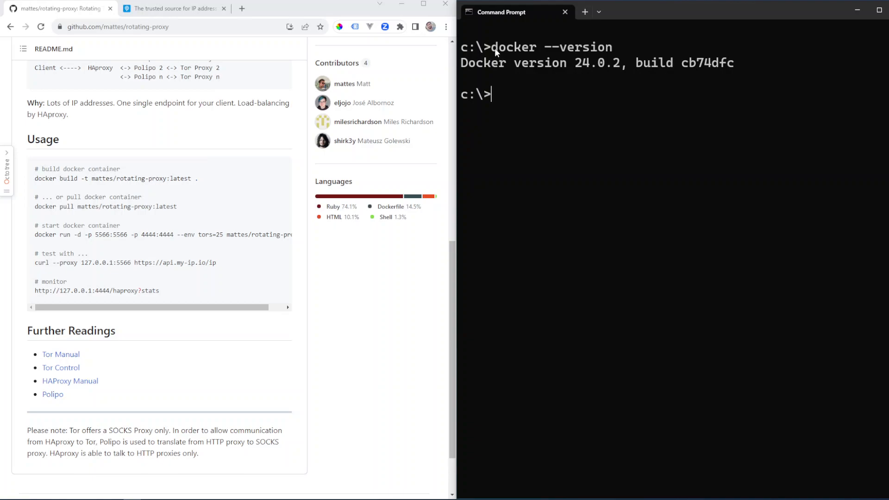
drag(494, 48, 635, 44)
key(ctrl+c)
scroll(207, 185, up, 1)
scroll(204, 167, up, 4)
scroll(203, 167, up, 1)
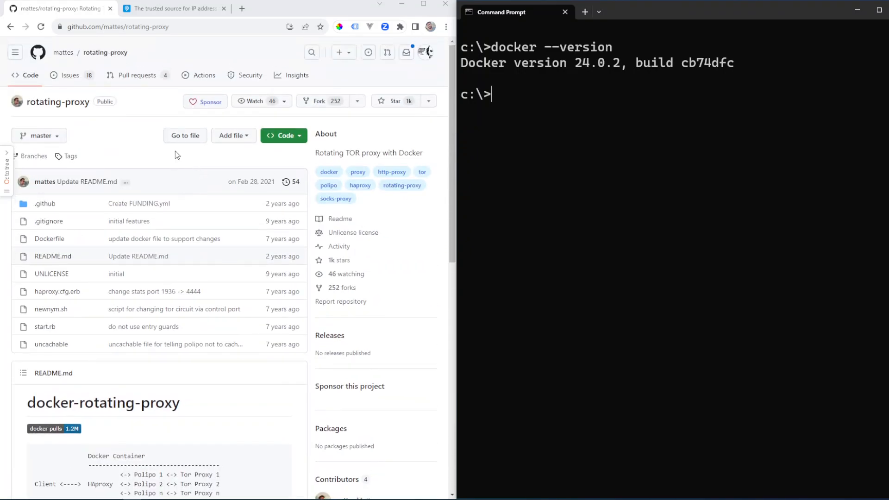
click(172, 28)
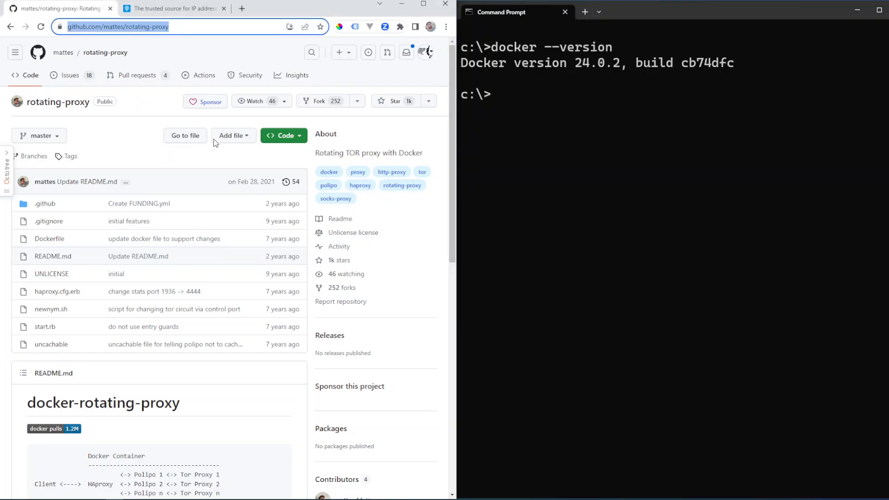
scroll(207, 252, down, 2)
scroll(206, 252, down, 2)
scroll(207, 251, up, 4)
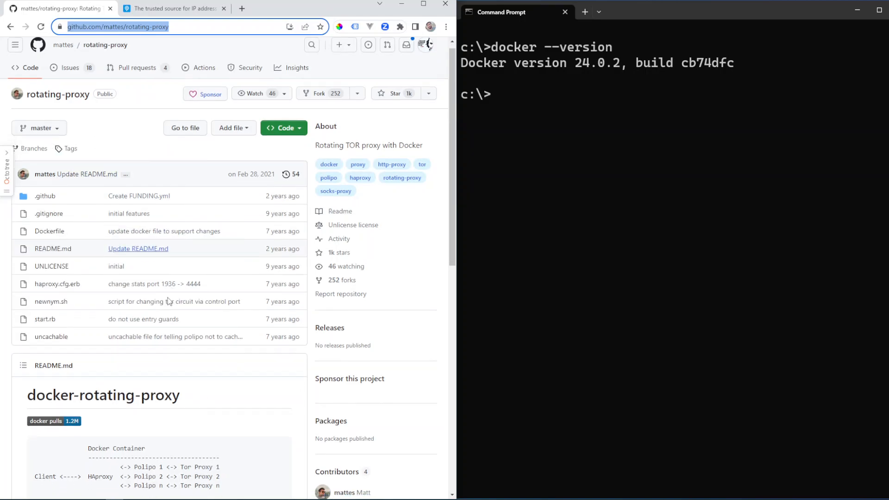
scroll(185, 357, down, 4)
scroll(185, 356, down, 1)
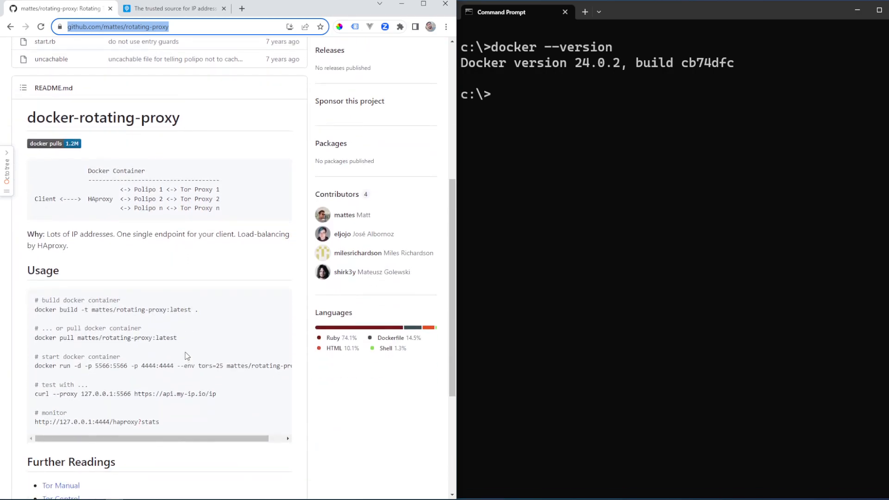
click(206, 254)
mouse_move(159, 361)
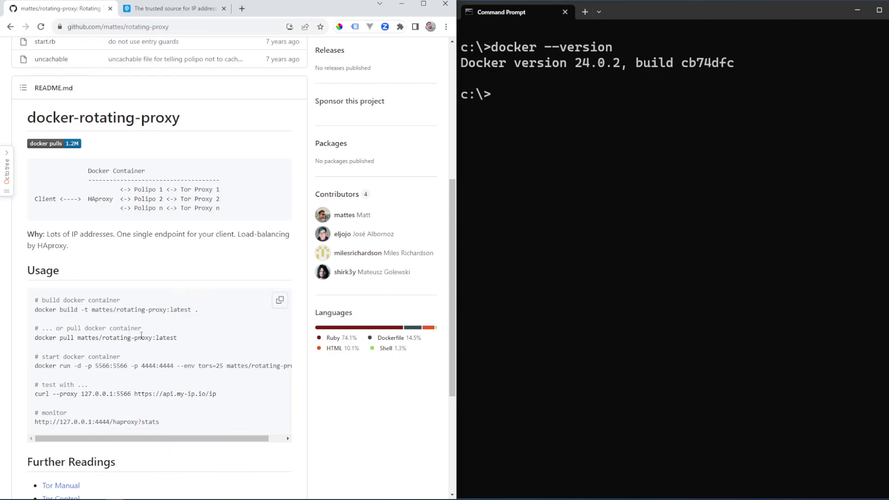
Copy the README's docker pull command and run it in the terminal to start downloading the image.
drag(178, 337, 35, 339)
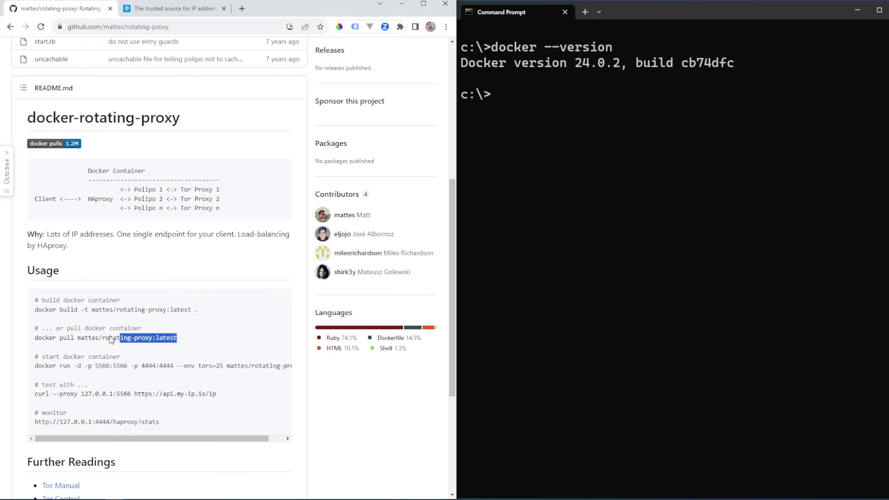
right_click(39, 339)
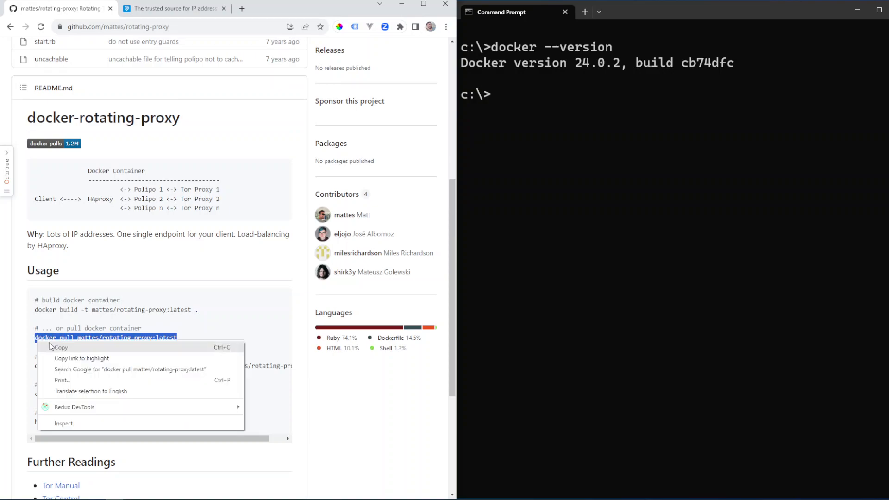
click(55, 345)
click(574, 100)
key(ctrl+v)
key(Return)
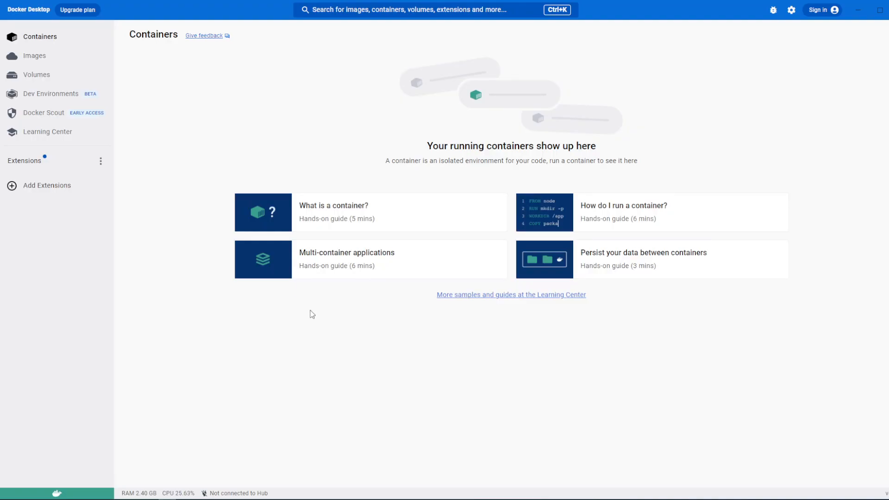
Snap Docker Desktop to the right half beside Command Prompt and view the local Images list.
mouse_move(197, 7)
mouse_down()
mouse_move(750, 150)
mouse_move(888, 132)
mouse_up()
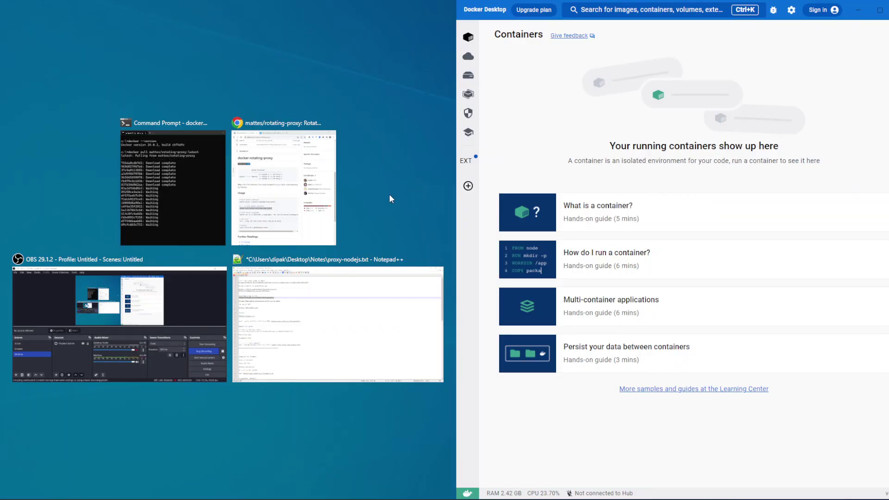
click(200, 190)
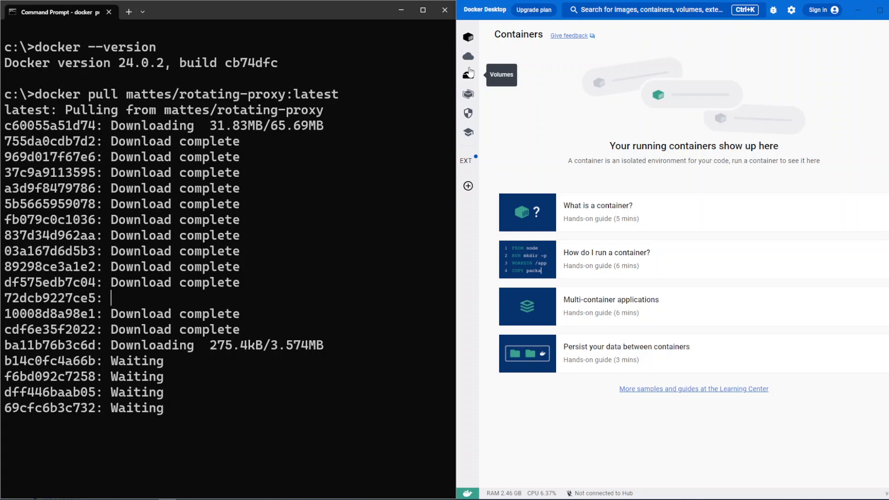
click(468, 55)
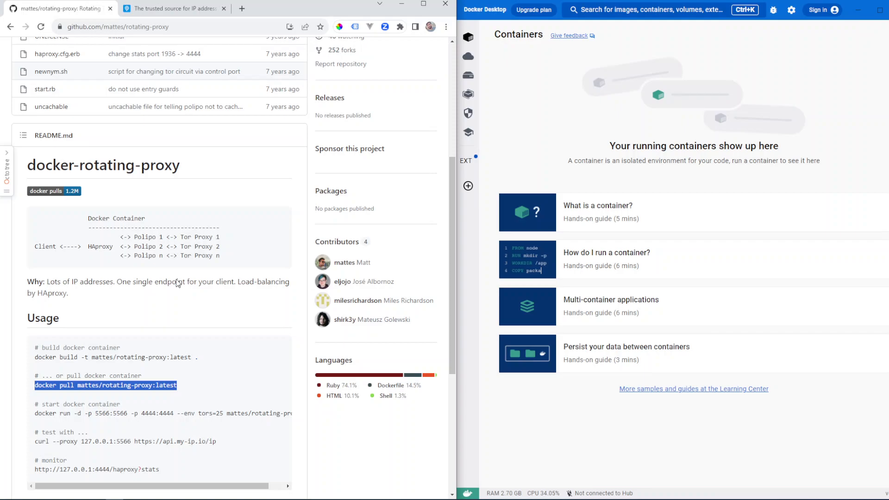
Highlight Client, HAproxy and Tor Proxy 2 in the architecture diagram, then return to the terminal.
mouse_move(161, 236)
double_click(101, 248)
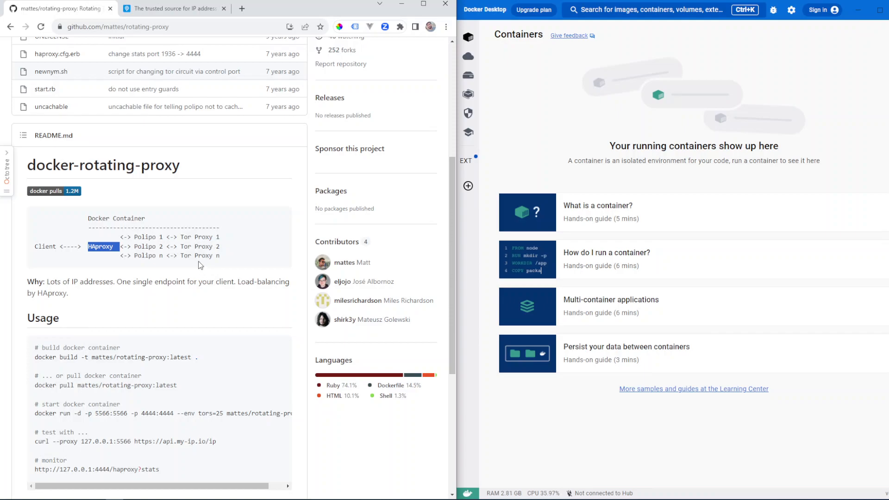
double_click(41, 246)
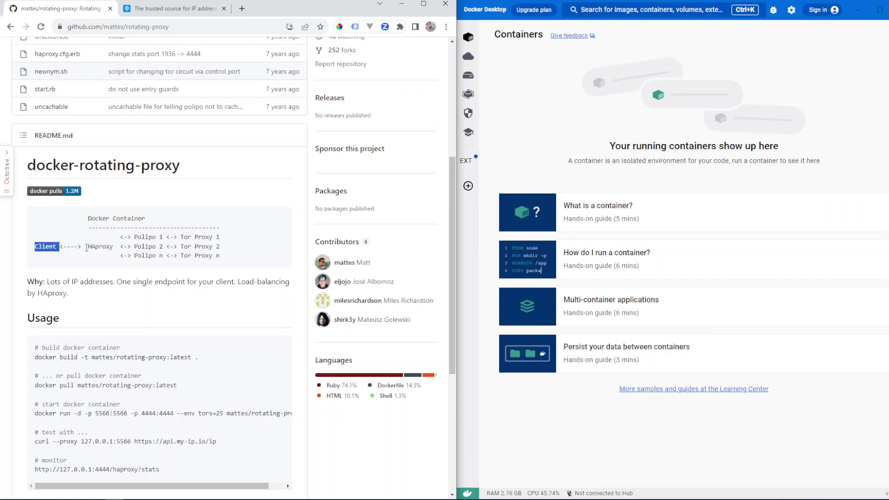
double_click(94, 246)
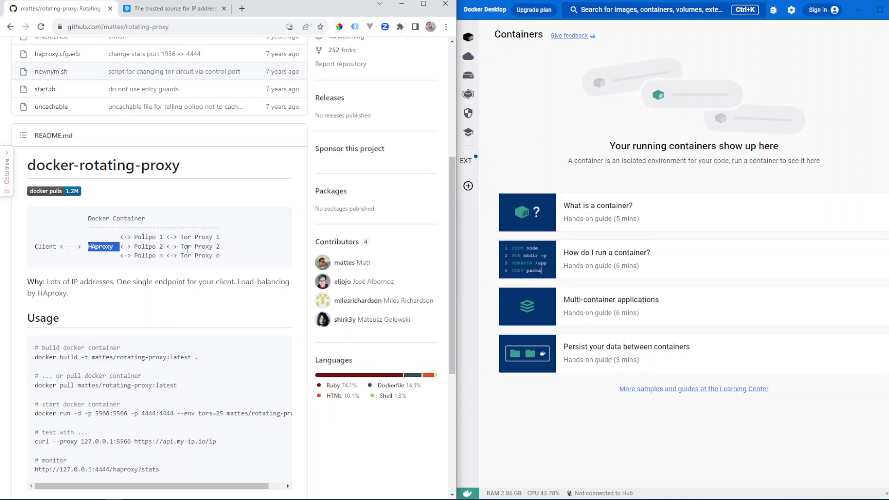
drag(187, 247, 225, 247)
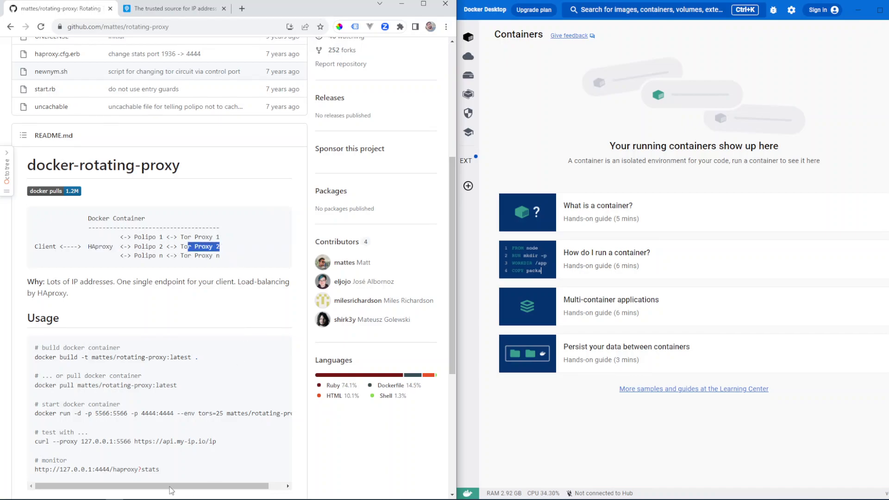
click(132, 499)
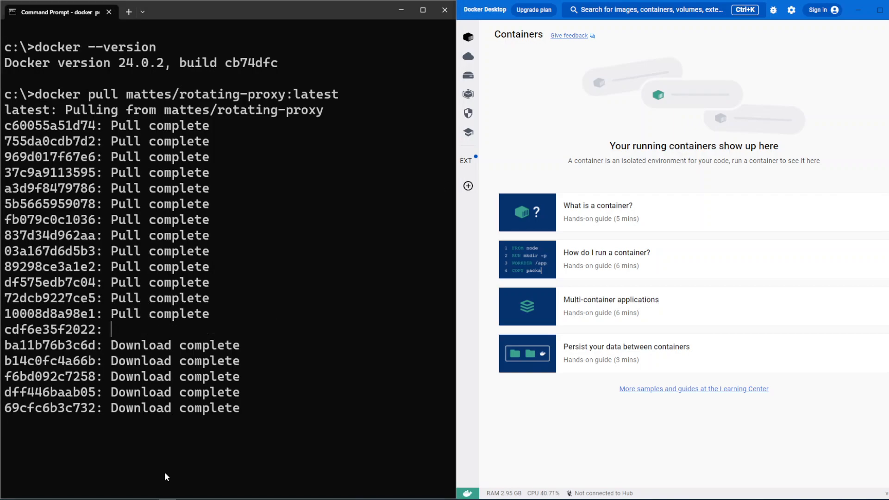
Select the README's docker run command and point out the 5566:5566 port mapping.
key(alt+Tab)
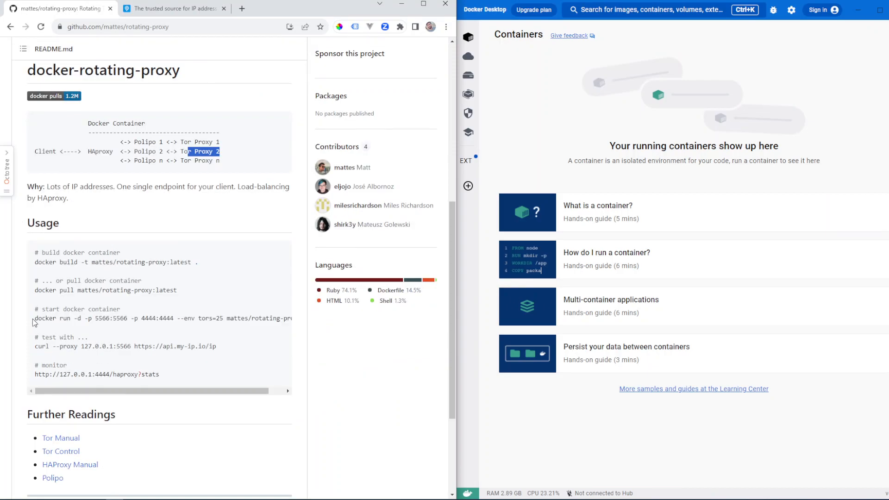
drag(32, 319, 296, 320)
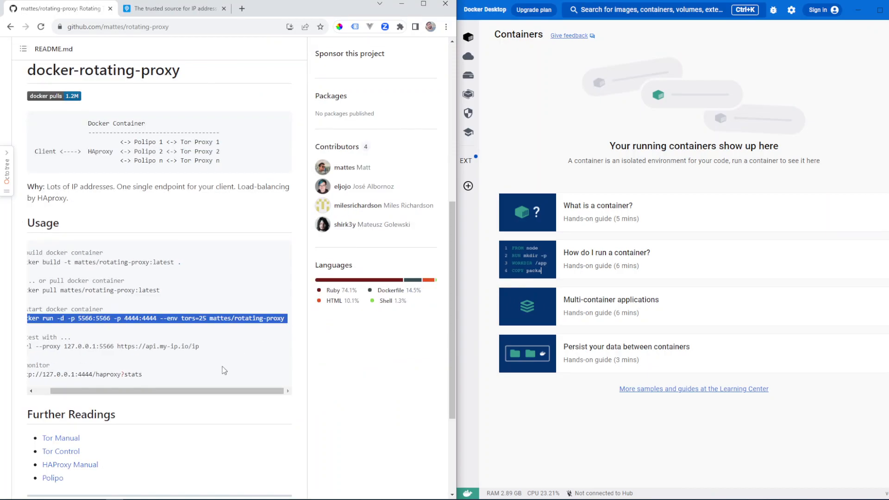
scroll(176, 387, left, 2)
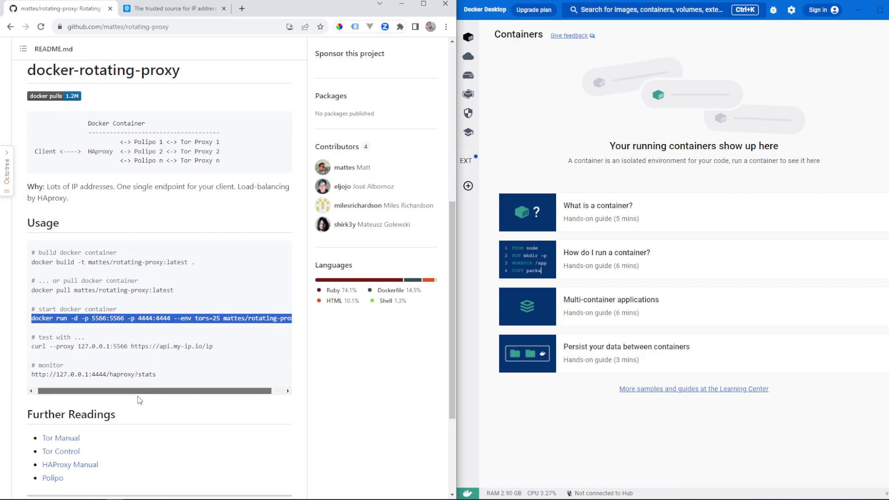
scroll(138, 396, right, 2)
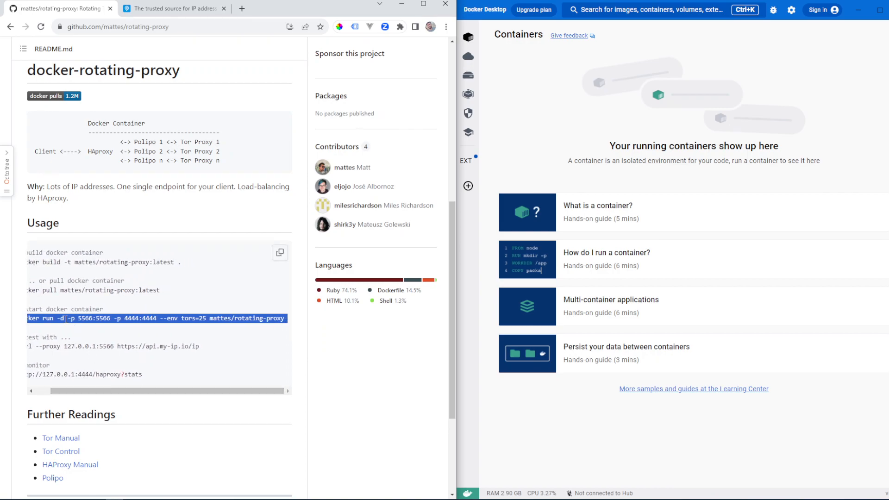
mouse_move(158, 312)
drag(71, 320, 78, 320)
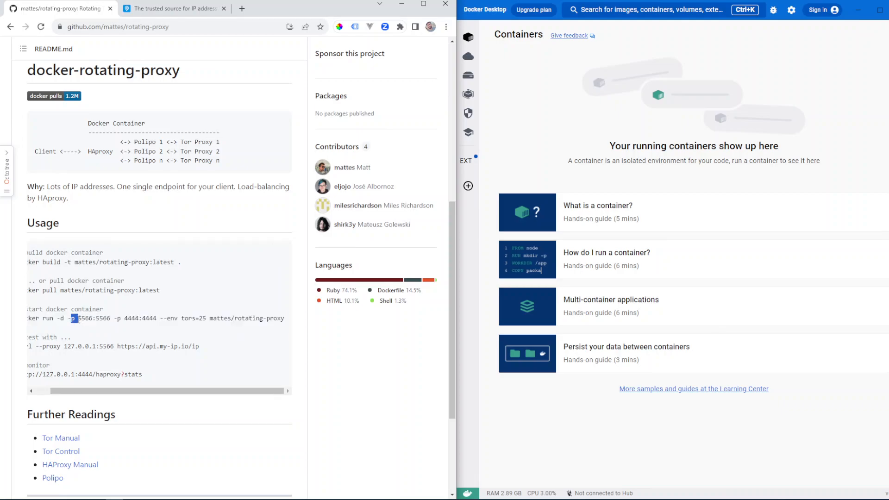
double_click(91, 319)
double_click(98, 318)
Point out the tors=25 instance count and the mattes/rotating-proxy image name, then return to the terminal.
double_click(202, 318)
double_click(271, 319)
drag(194, 394, 234, 391)
drag(119, 391, 104, 391)
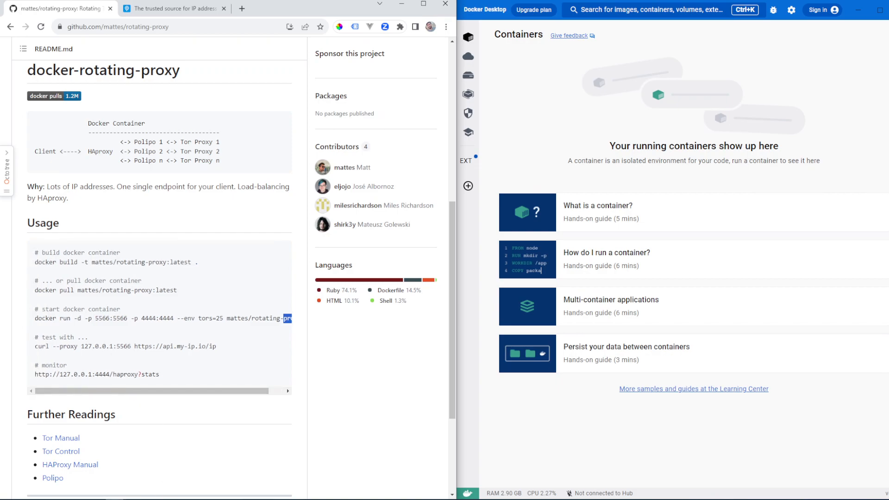
key(alt+Tab)
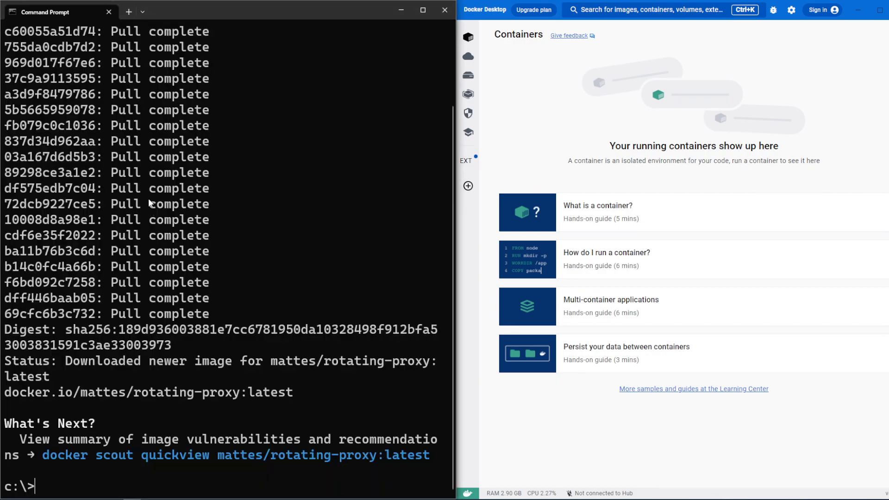
scroll(125, 64, up, 2)
scroll(136, 77, down, 2)
text(cls)
Clear the terminal with cls and confirm mattes/rotating-proxy:latest appears in Docker Desktop's Images list.
key(Return)
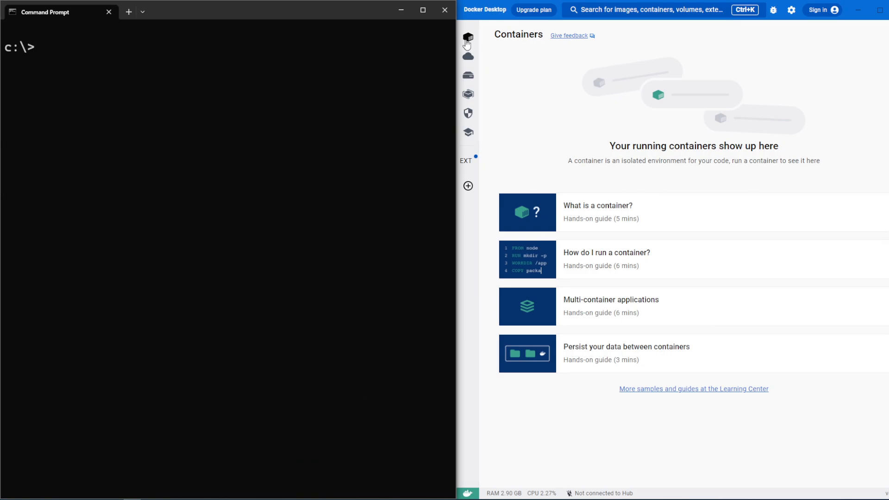
click(468, 57)
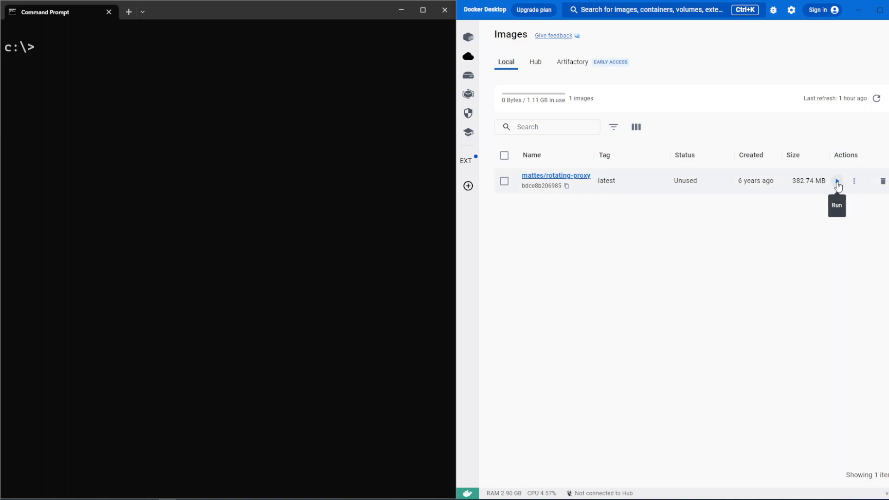
click(469, 38)
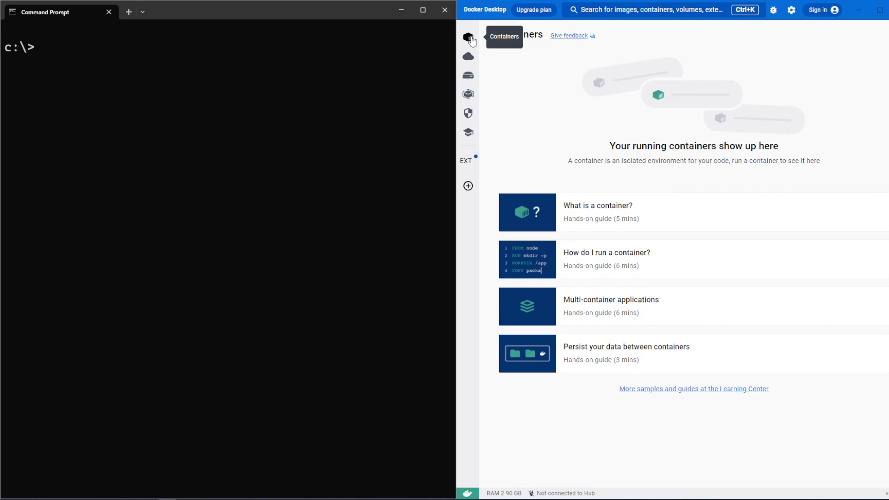
click(149, 115)
Copy the README's docker run command for mattes/rotating-proxy and paste it at the terminal prompt.
click(170, 498)
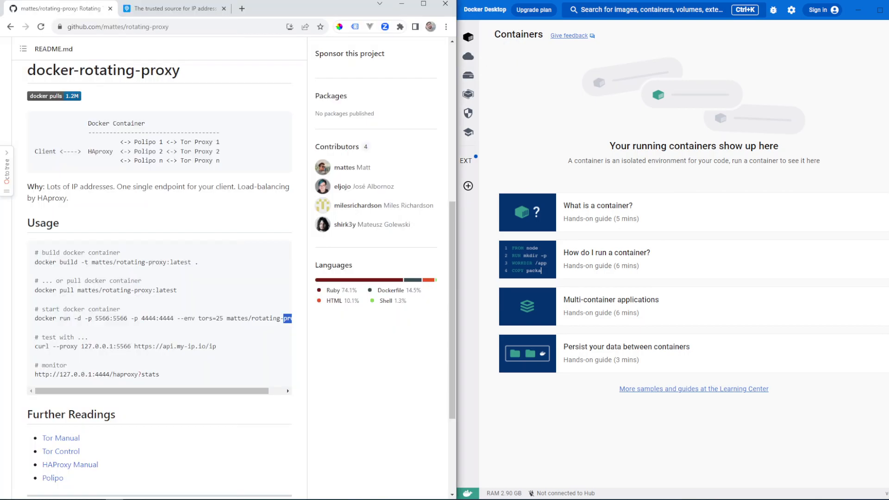
mouse_move(34, 319)
mouse_down()
mouse_move(197, 326)
mouse_move(288, 319)
mouse_up()
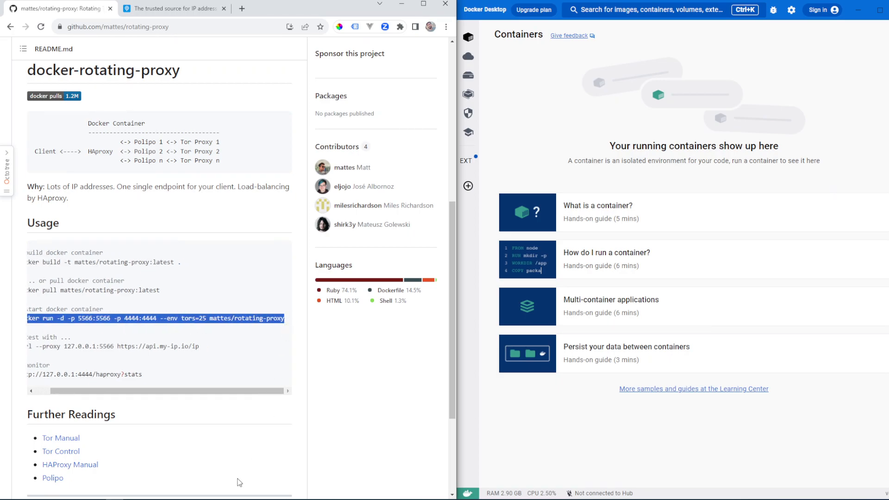
key(ctrl+v)
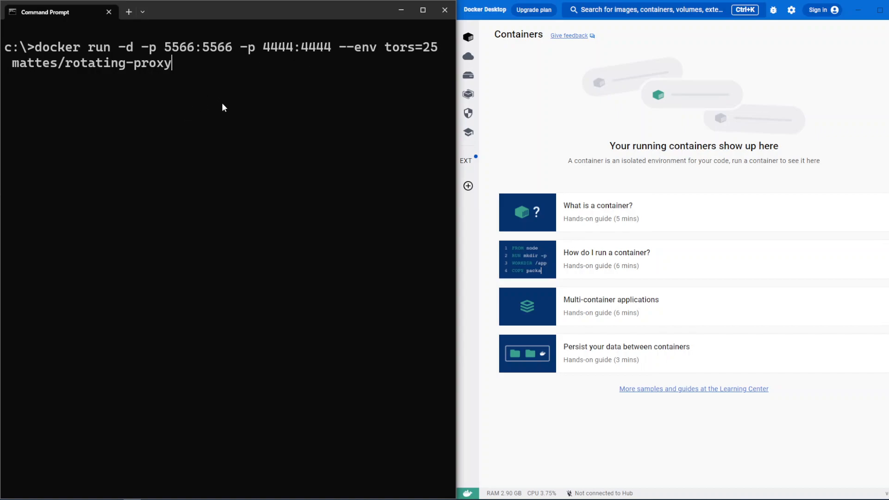
Run docker run -d -p 5566:5566 -p 4444:4444 --env tors=25 mattes/rotating-proxy to start the container.
key(Return)
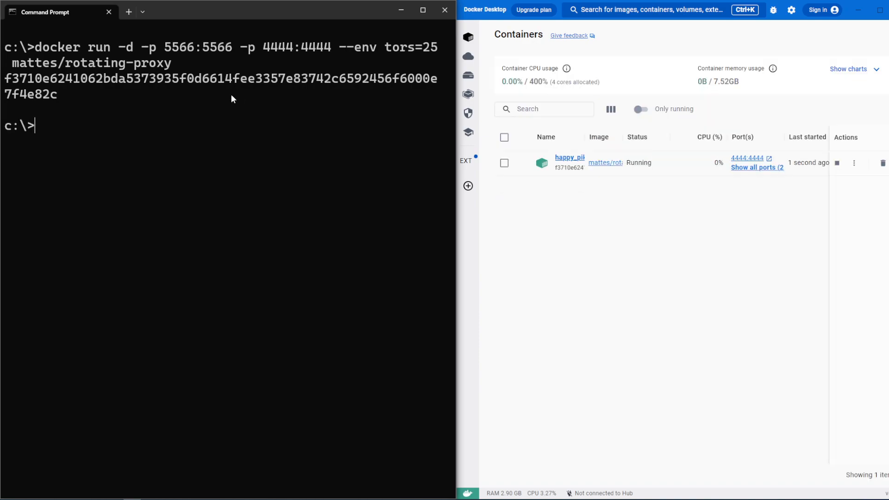
drag(52, 79, 95, 79)
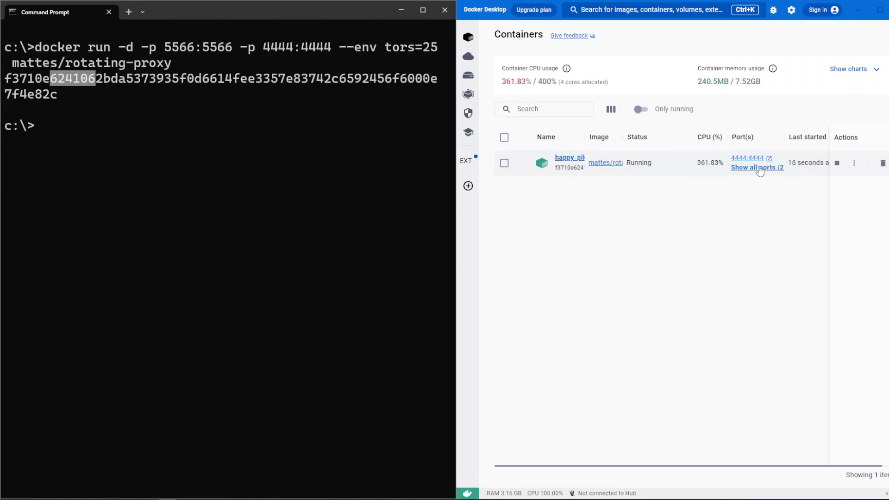
View the happy_pike container's logs showing Tor and Polipo proxies starting, then return to the README.
click(567, 158)
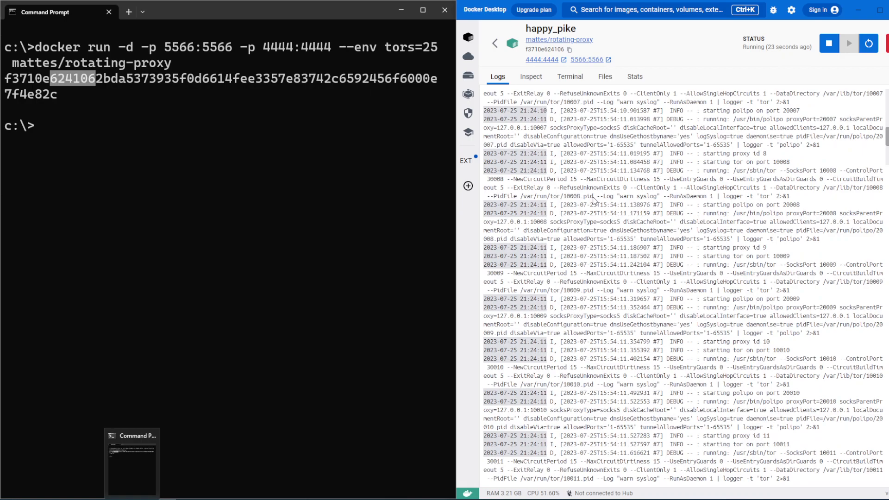
key(alt+Tab)
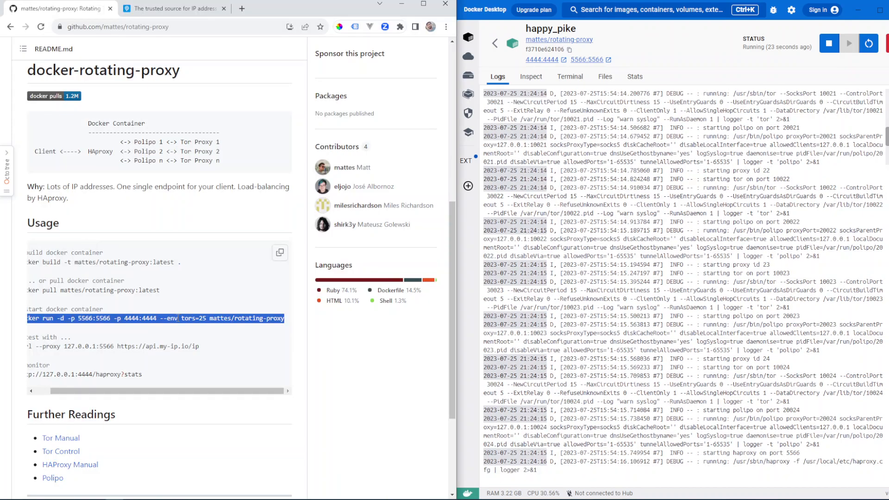
Copy the README's curl --proxy test command and switch back to the terminal.
mouse_move(224, 349)
mouse_move(159, 320)
drag(224, 349, 13, 352)
key(ctrl+c)
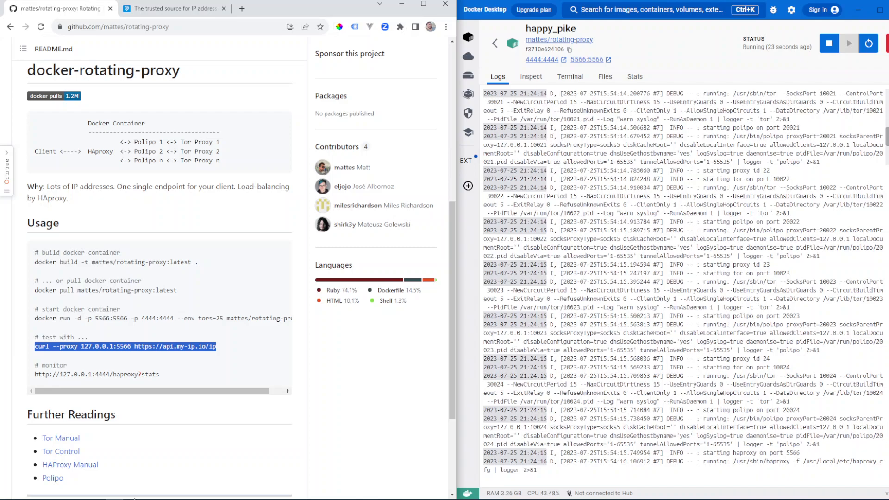
key(alt+Tab)
click(151, 194)
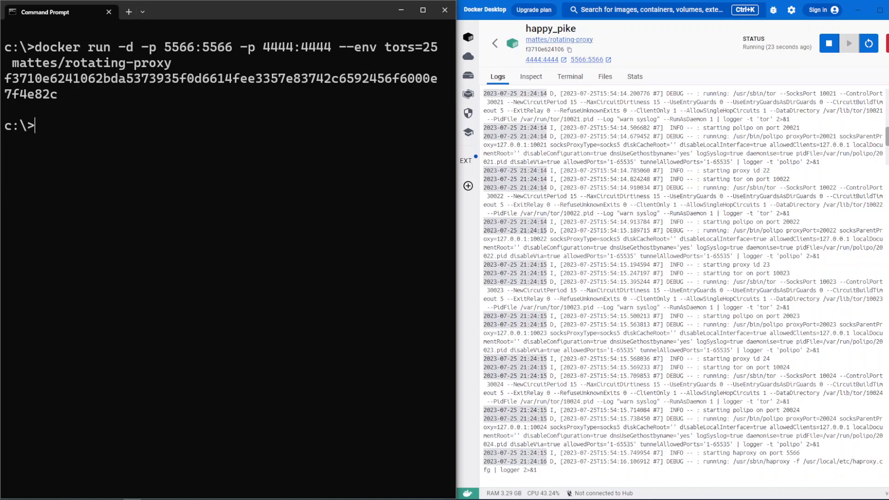
key(alt+Tab)
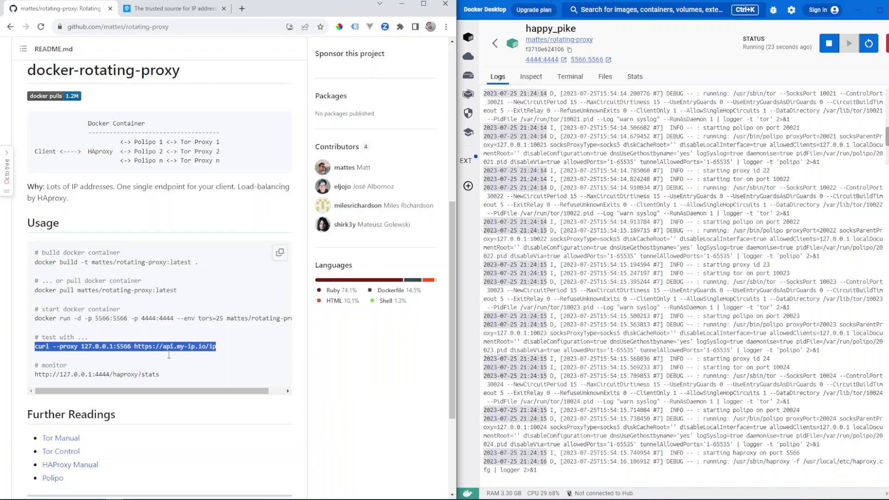
key(alt+Tab)
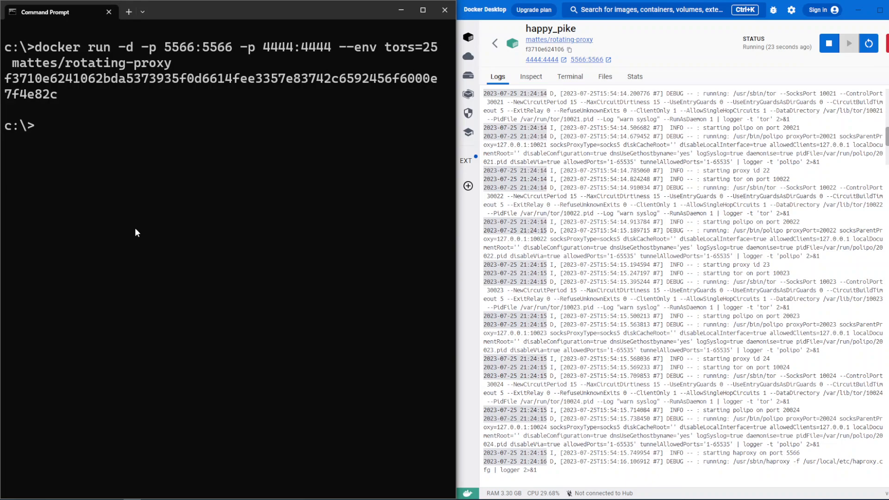
Run curl through the proxy on port 5566 repeatedly until it returns IPs 109.70.100.67 and 192.42.116.181.
key(ctrl+v)
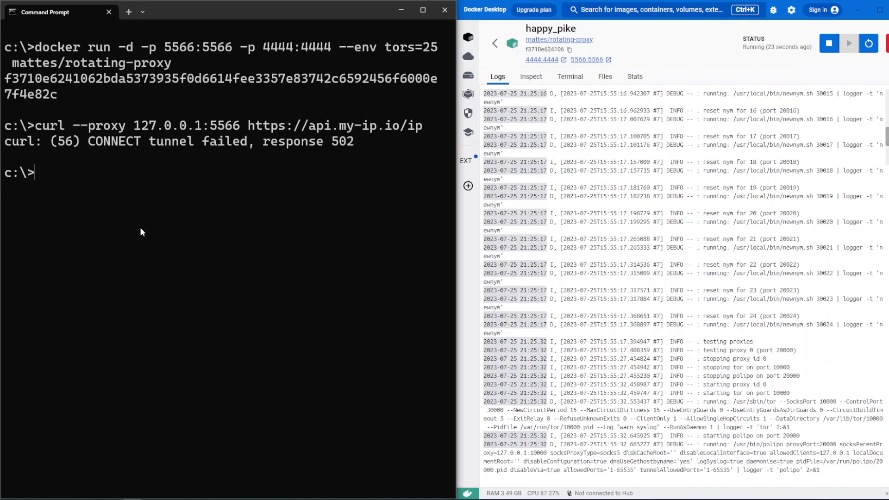
key(Up)
key(Return)
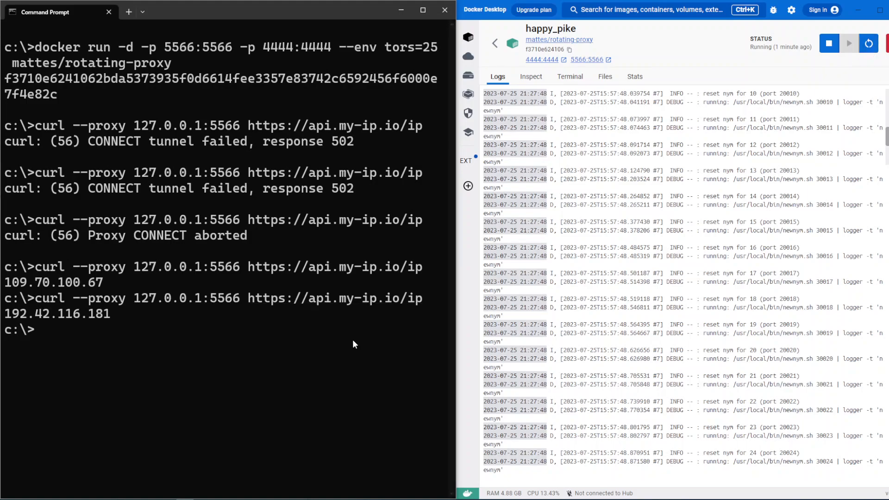
Rerun the curl --proxy test three times to get fresh exit IPs ending at 185.220.101.131.
click(162, 354)
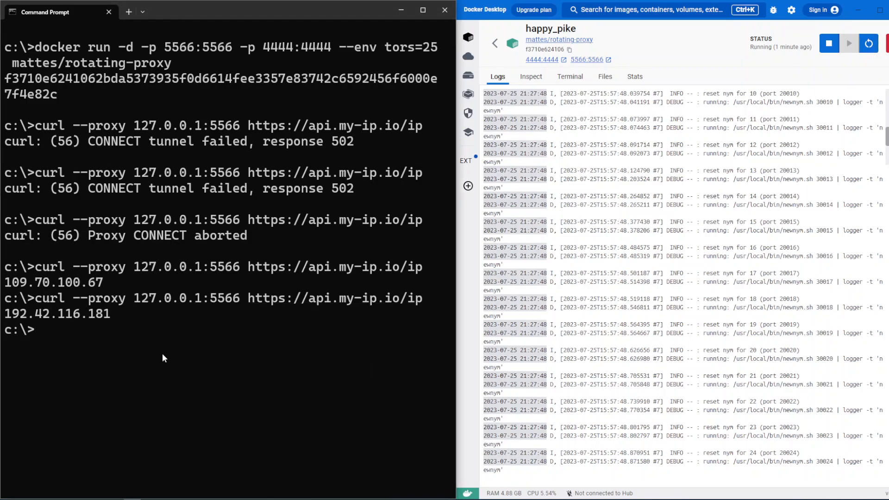
key(Up)
key(Return)
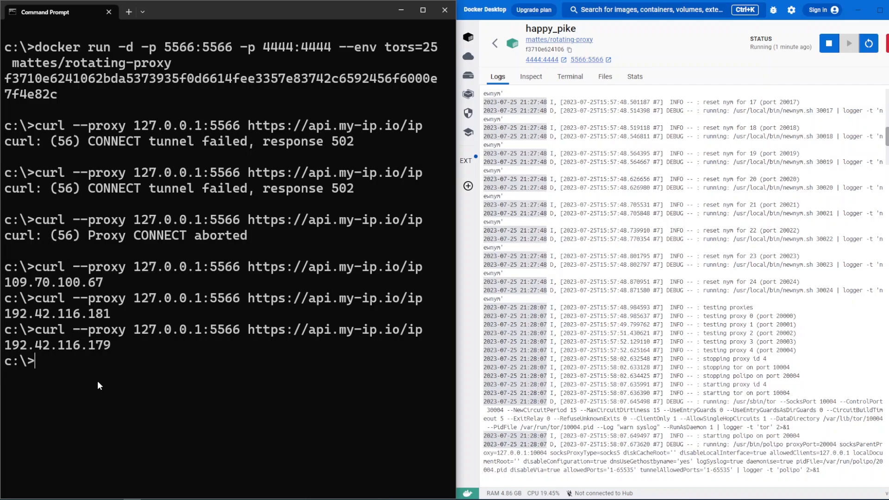
key(Up)
key(Return)
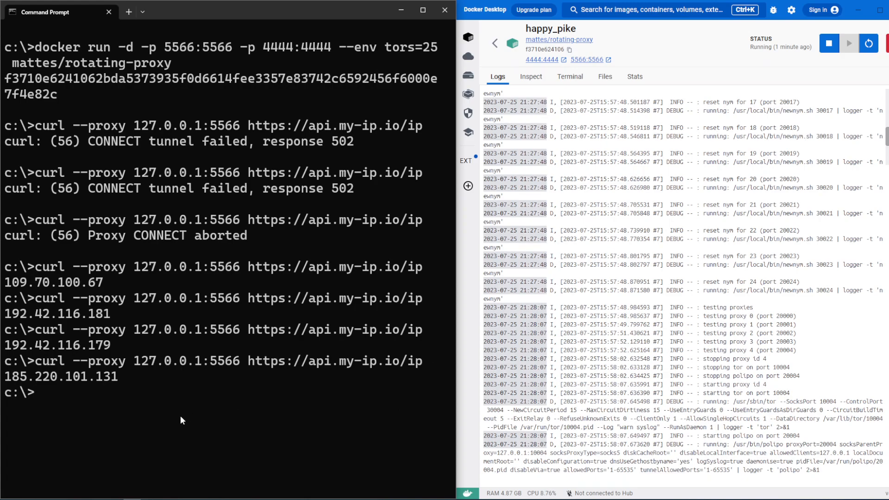
key(Up)
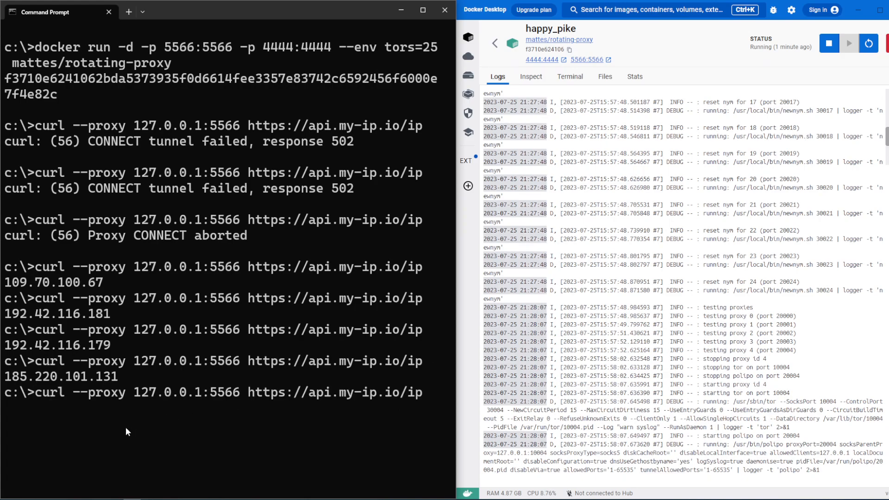
key(Return)
Copy the returned IP 185.220.101.131 and switch back to Chrome.
drag(6, 376, 137, 376)
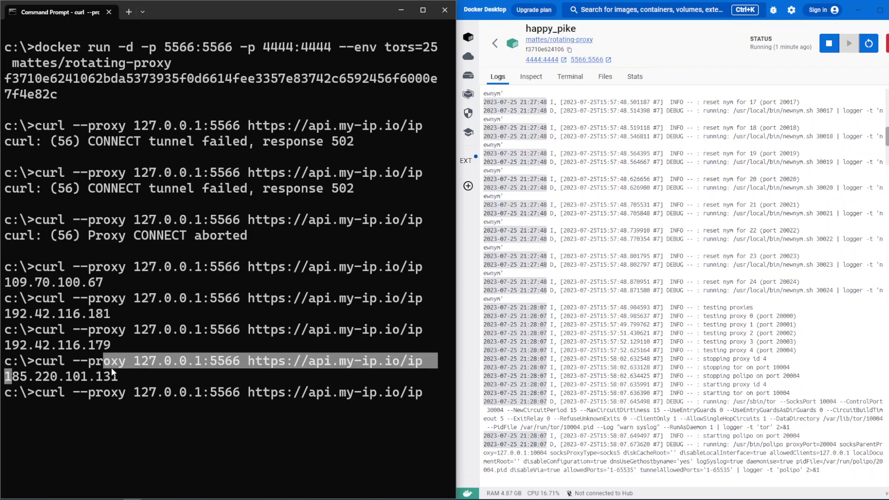
key(ctrl+c)
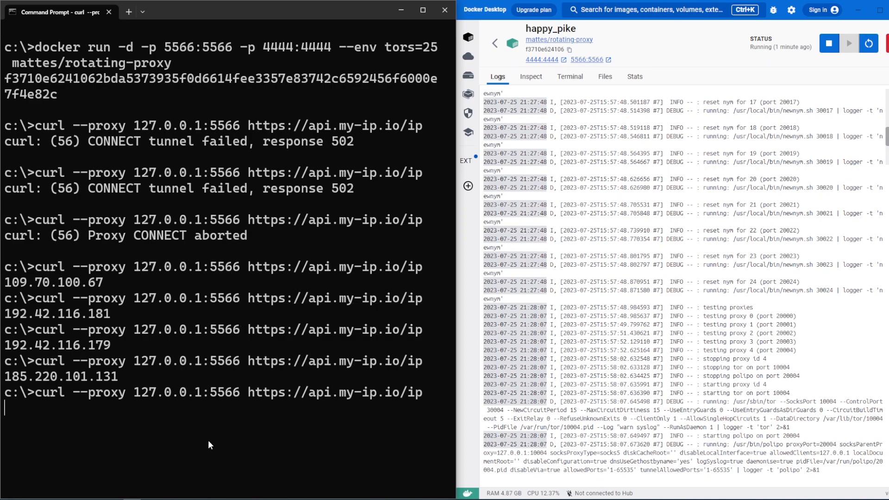
key(alt+Tab)
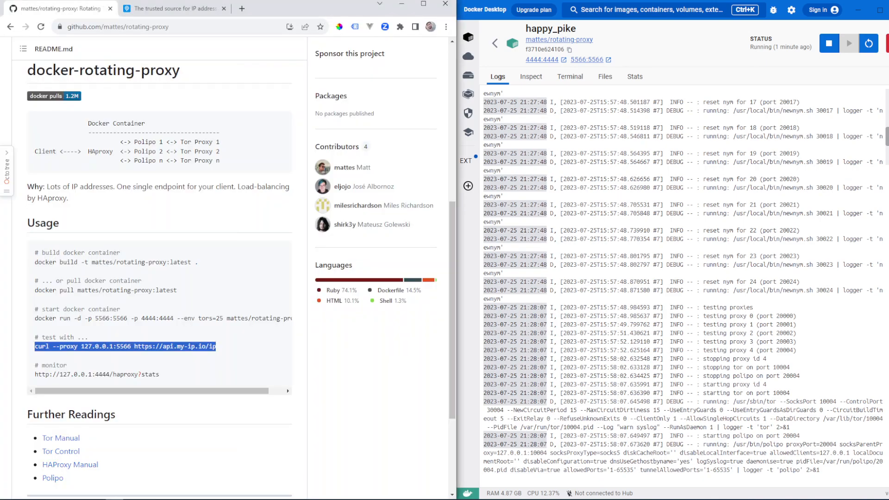
Look up 185.220.101.131 on ipinfo.io.
click(161, 11)
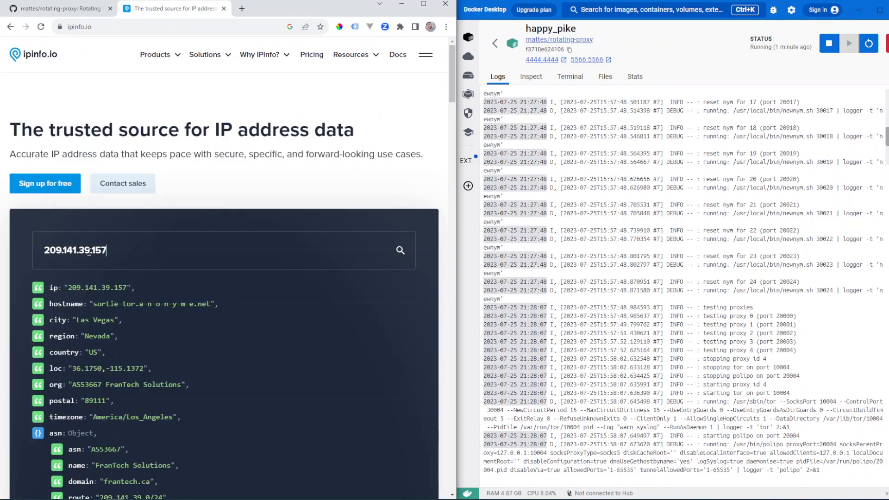
key(ctrl+a)
key(ctrl+v)
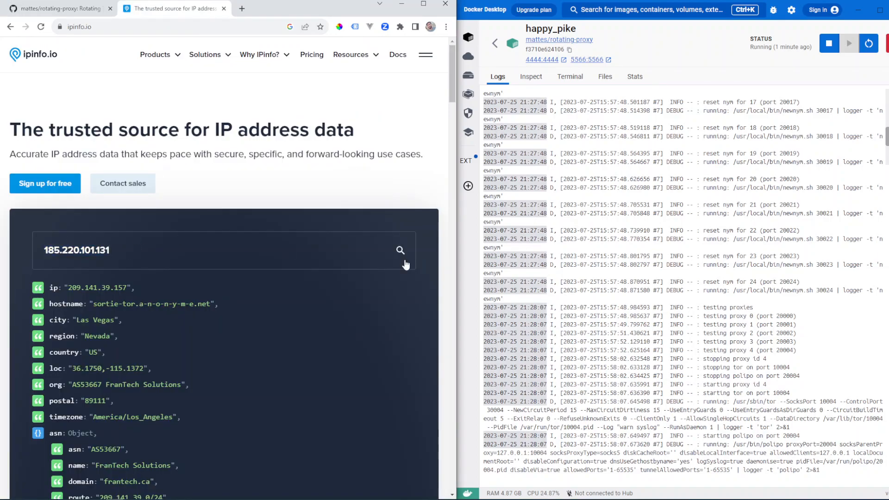
click(401, 251)
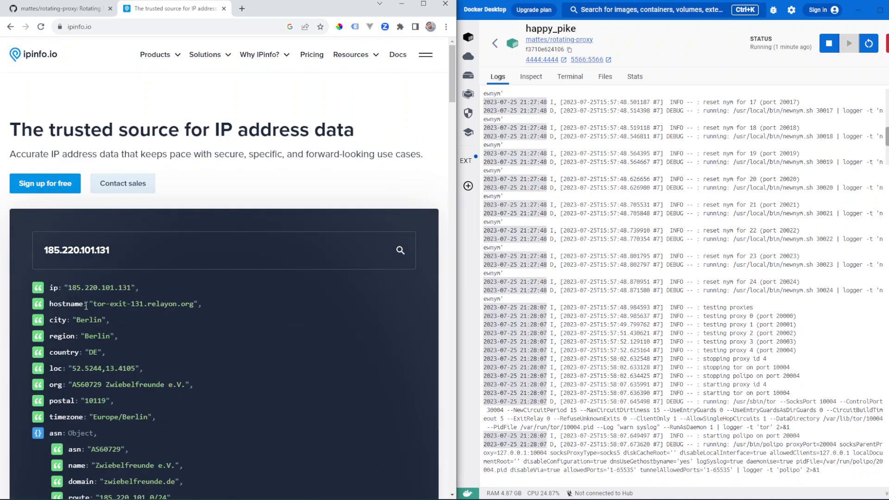
Check the city Berlin and hostname tor-exit-131.relayon.org, then return to the GitHub README.
double_click(88, 318)
click(97, 304)
drag(98, 302, 201, 304)
click(280, 306)
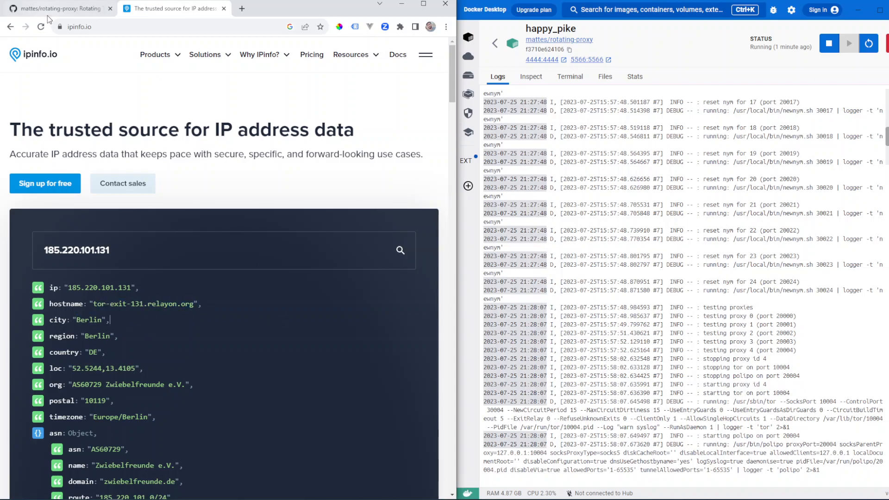
click(74, 10)
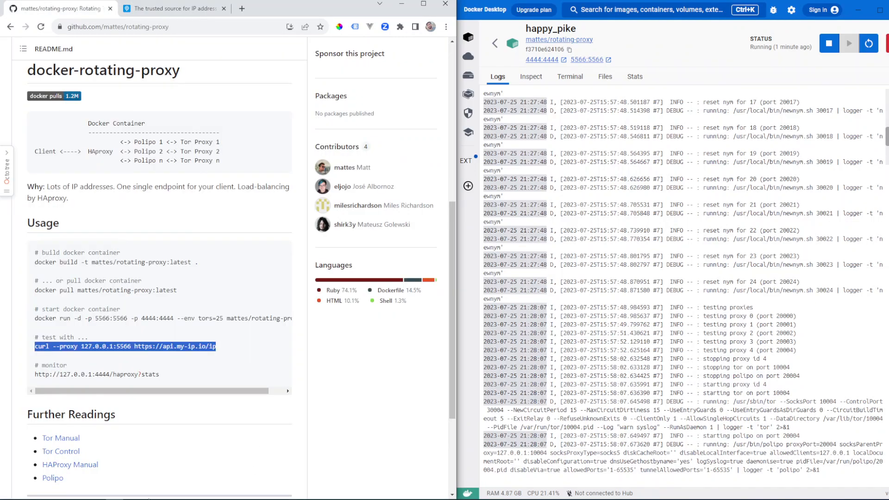
Switch to the terminal and review the identity reset lines in the container log after the 504 error.
key(alt+Tab)
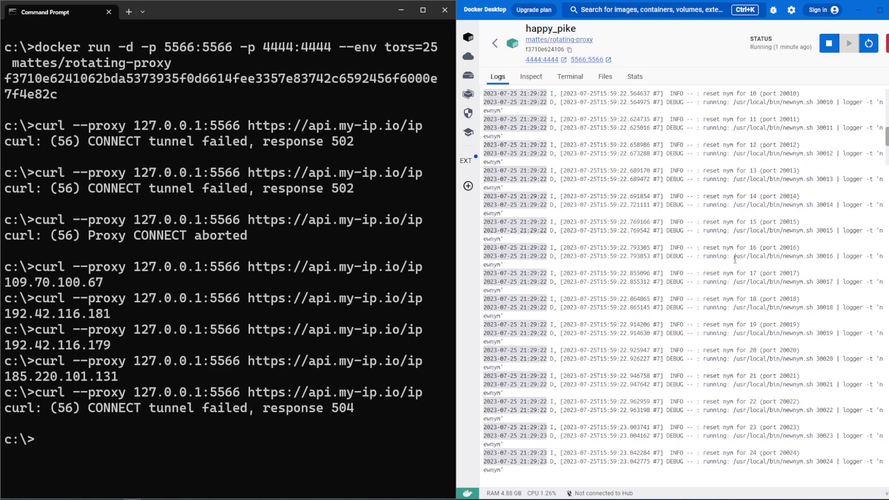
drag(761, 322, 759, 327)
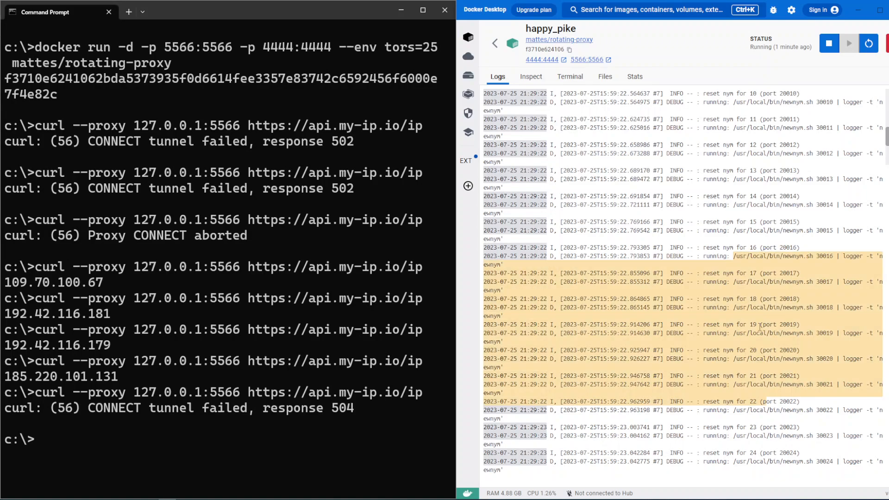
click(760, 327)
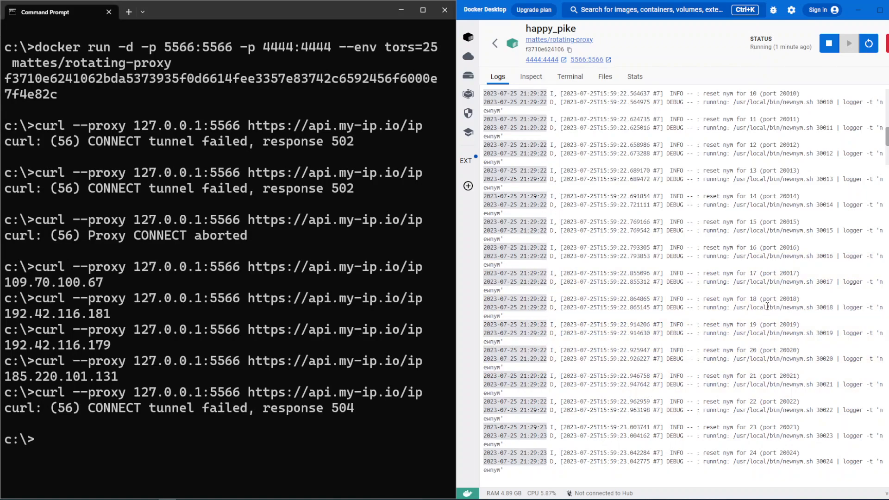
Rerun the curl --proxy test and copy the new exit IP 185.130.47.58.
click(256, 447)
key(Up)
key(Return)
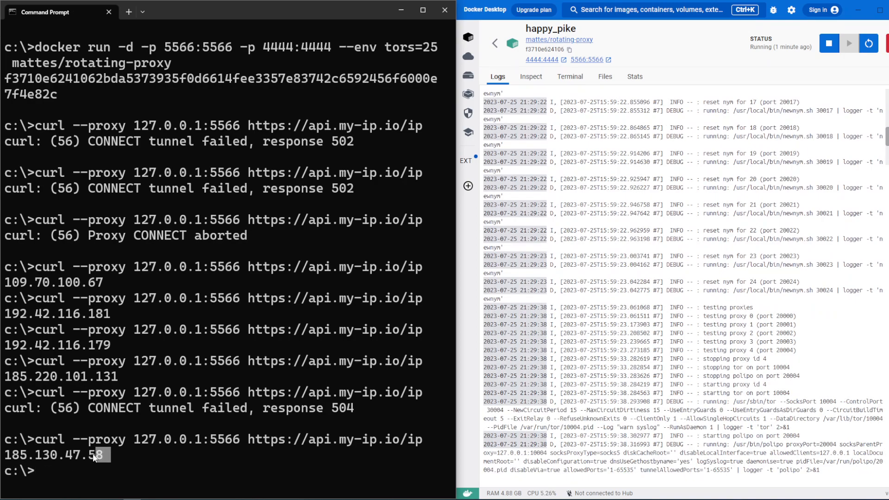
drag(103, 455, 6, 455)
key(ctrl+c)
Look up 185.130.47.58 on ipinfo.io and confirm the city is Amsterdam.
click(118, 499)
click(171, 7)
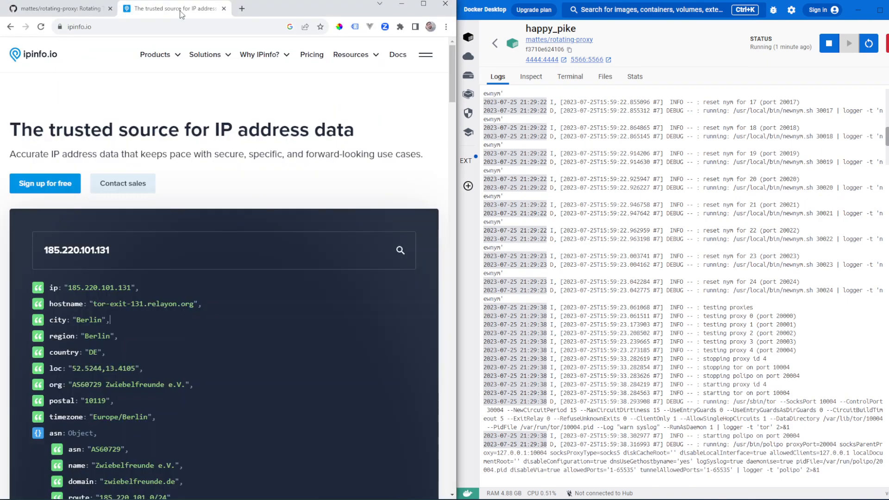
triple_click(139, 251)
key(ctrl+v)
key(Return)
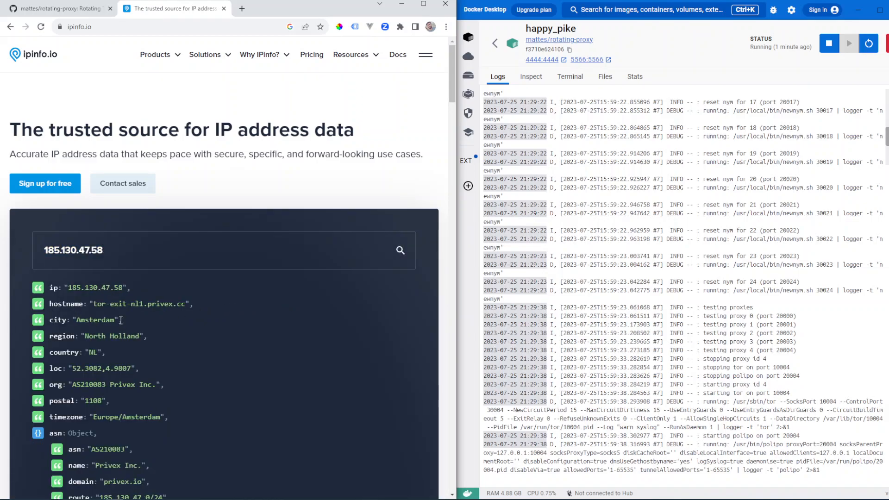
double_click(90, 320)
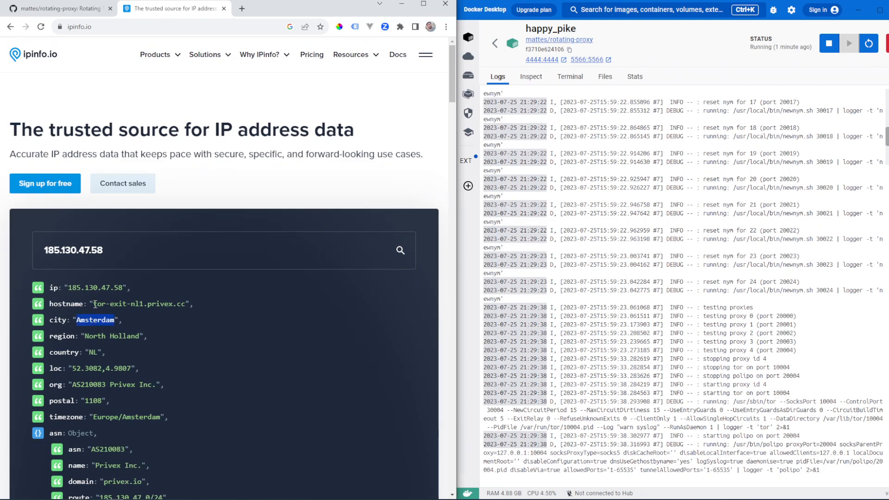
scroll(260, 281, down, 3)
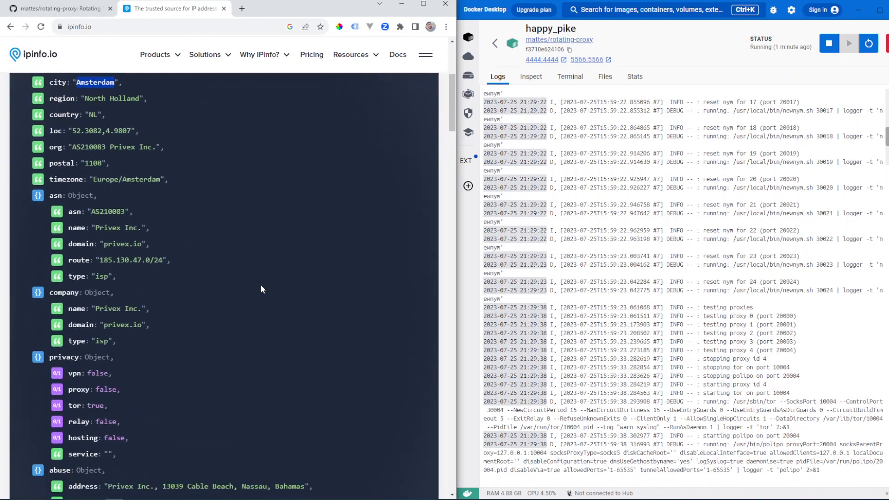
scroll(273, 280, up, 3)
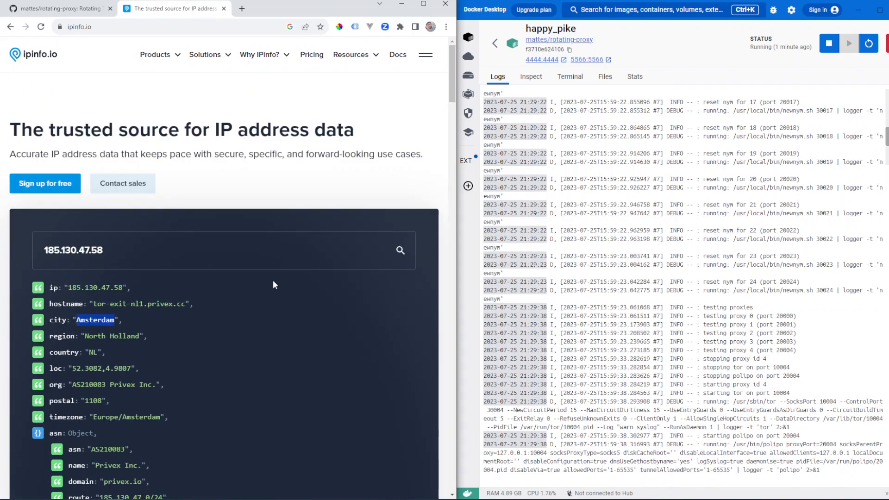